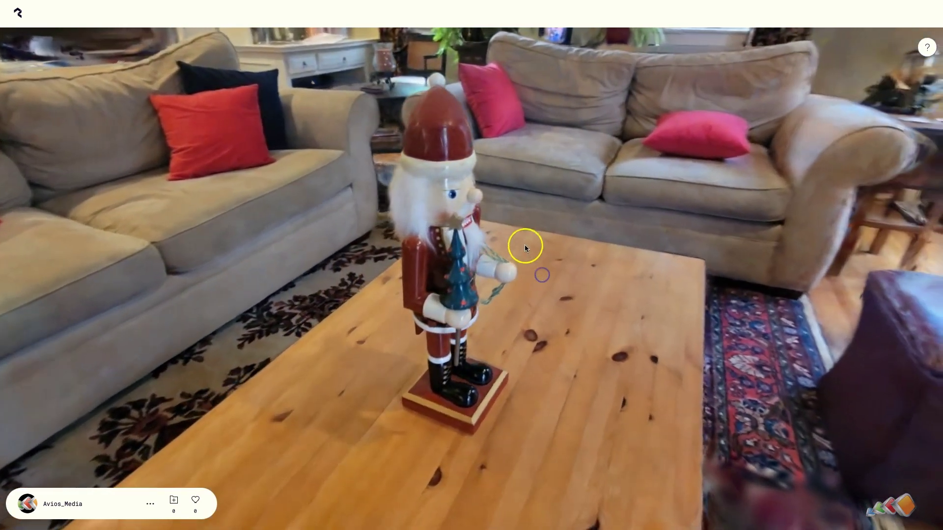
Zoom the nutcracker sample, advance to the cell-tower scan, and tilt the view down over the tower
scroll(519, 237, "up", 5)
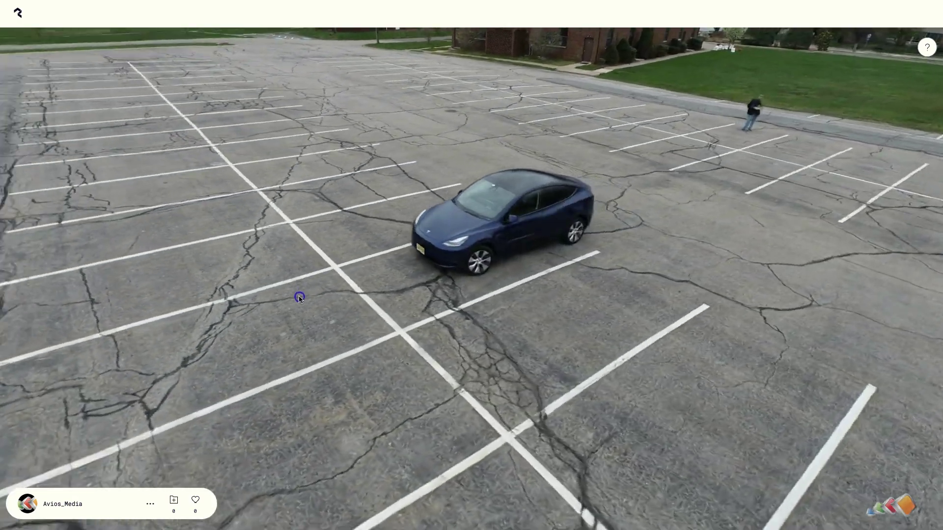
left_click(246, 303)
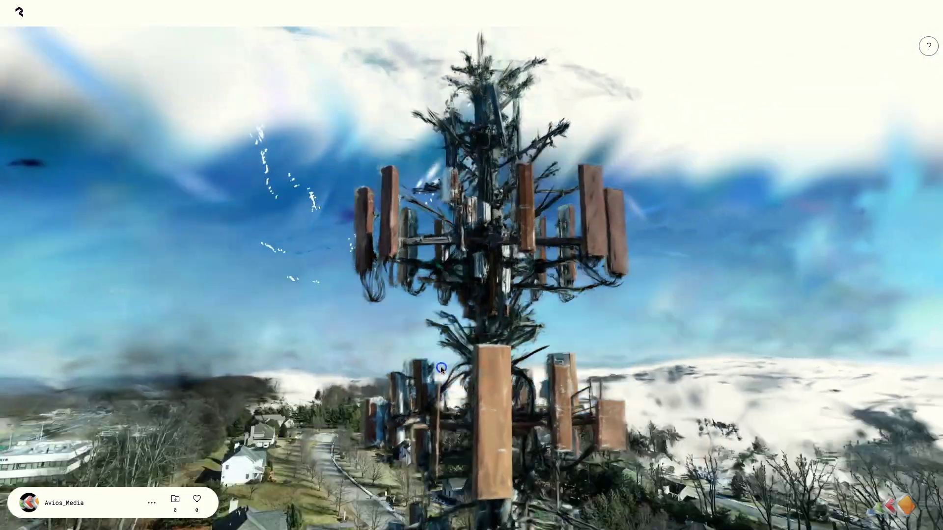
left_click_drag(441, 370, 334, 394)
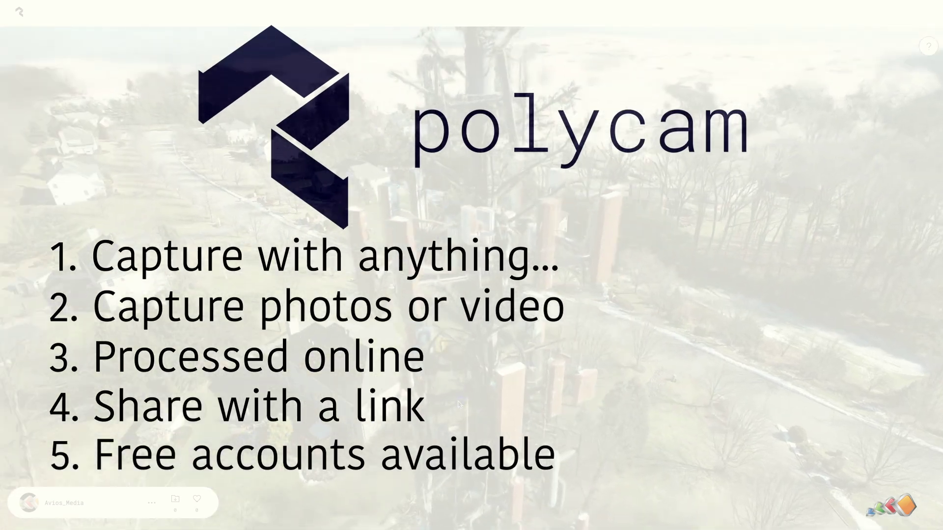
Dismiss the title card to reveal the muddy construction site and orbit around the yellow excavator
left_click(261, 402)
mouse_move(347, 341)
left_mouse_down()
mouse_move(457, 350)
mouse_move(343, 339)
left_mouse_up()
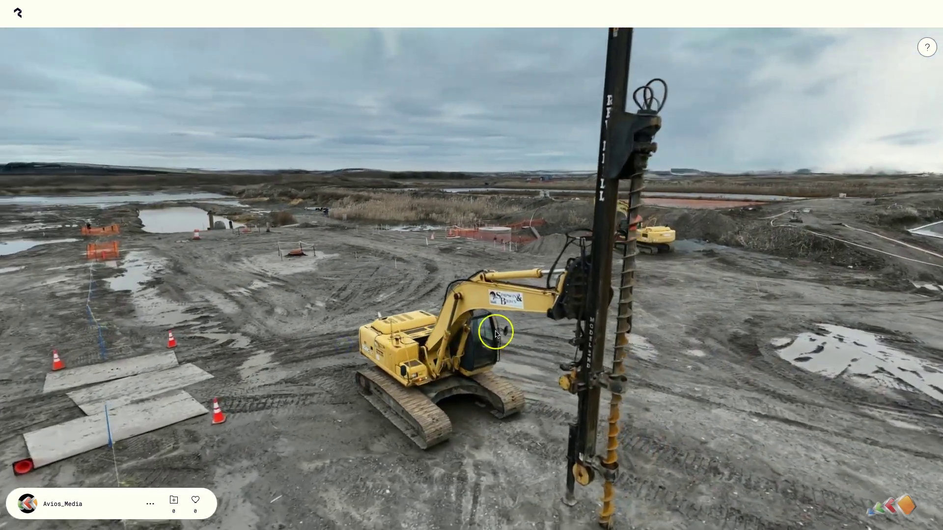
Zoom toward the excavator cab, then orbit and pull back until the auger rig appears on the left
scroll(495, 334, "up", 5)
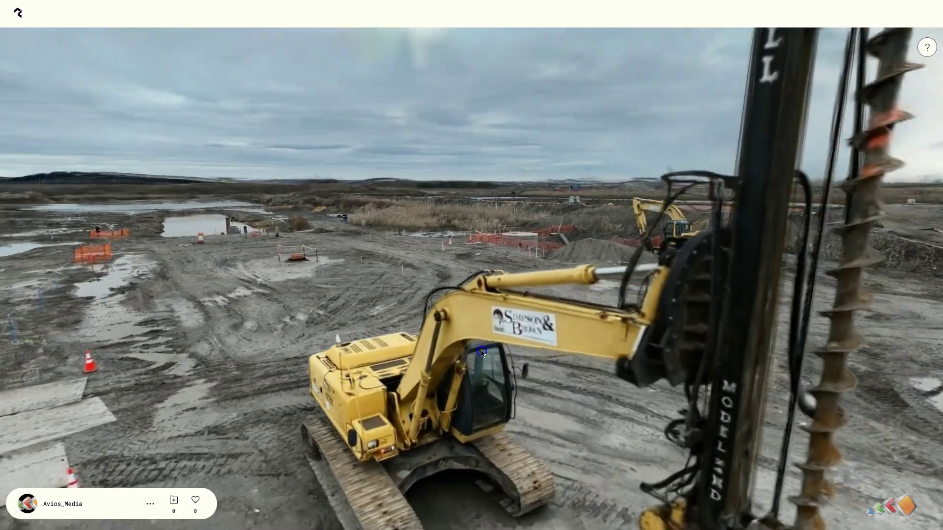
left_click_drag(491, 337, 440, 352)
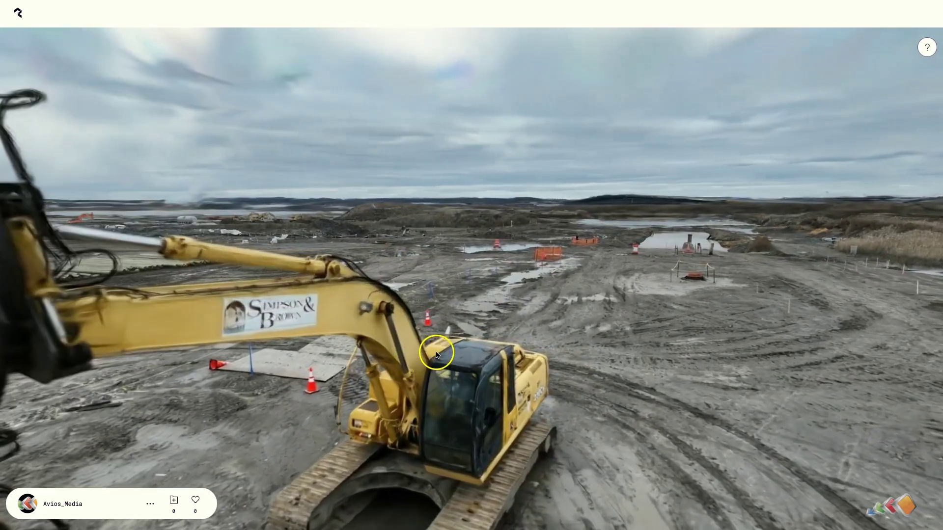
left_click_drag(441, 367, 407, 297)
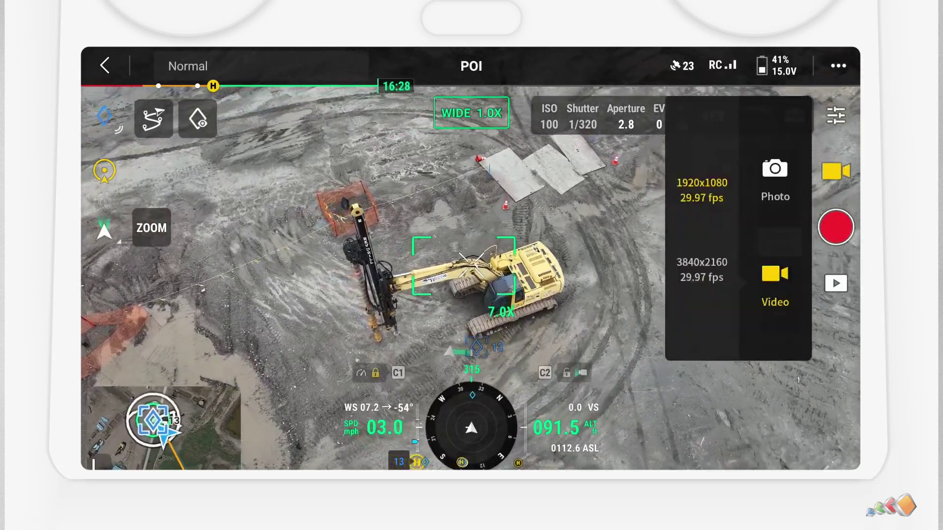
Change the DJI Fly camera mode from Video to Photo
left_click(775, 179)
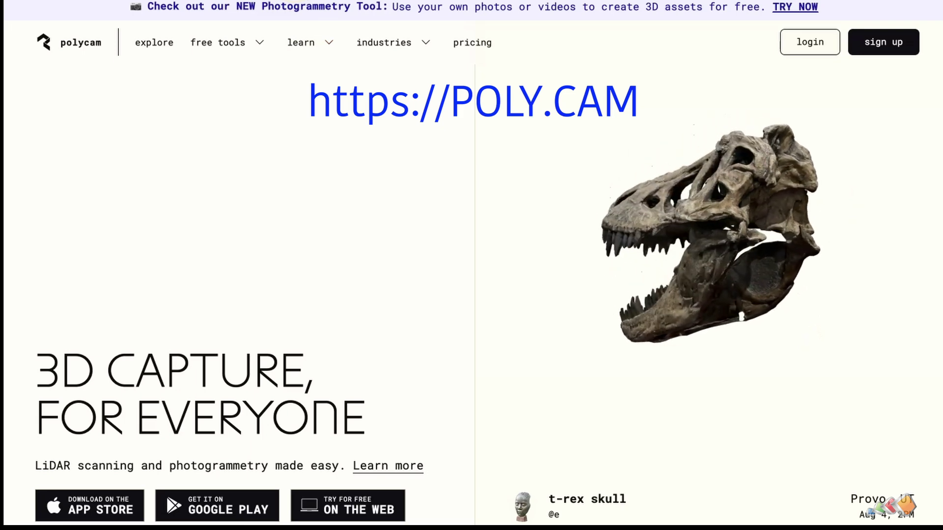
Sign up for a poly.cam account with Continue with Google, choosing the Google account
left_click(886, 44)
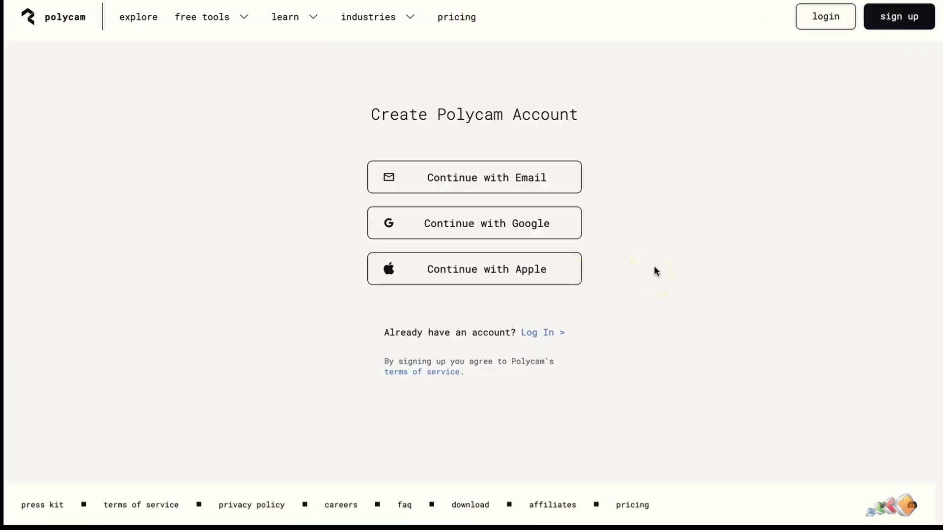
left_click(509, 222)
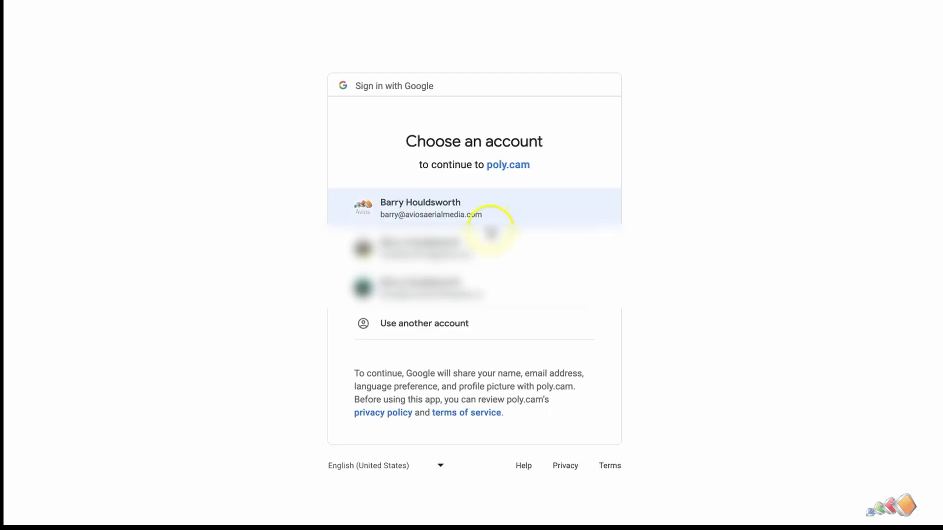
left_click(449, 217)
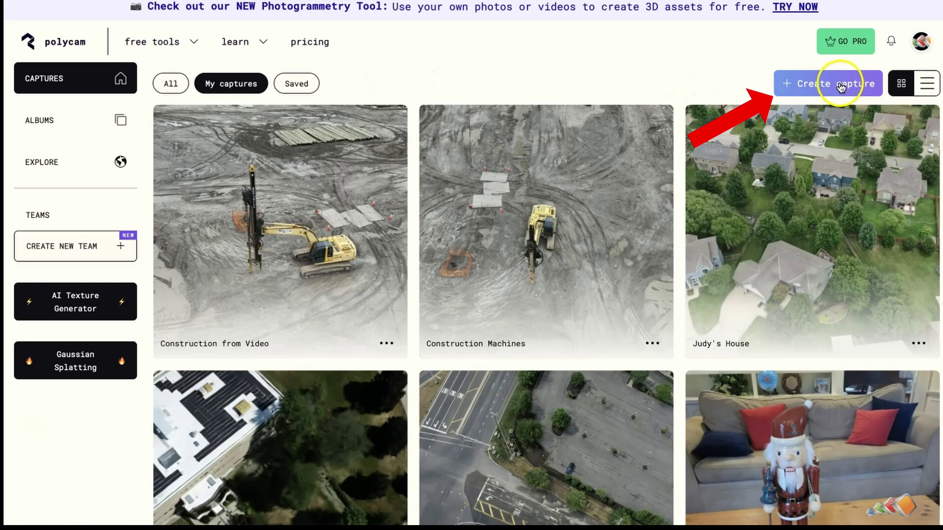
Start a new Gaussian Splat capture and bring up the file-system picker for source media
left_click(824, 85)
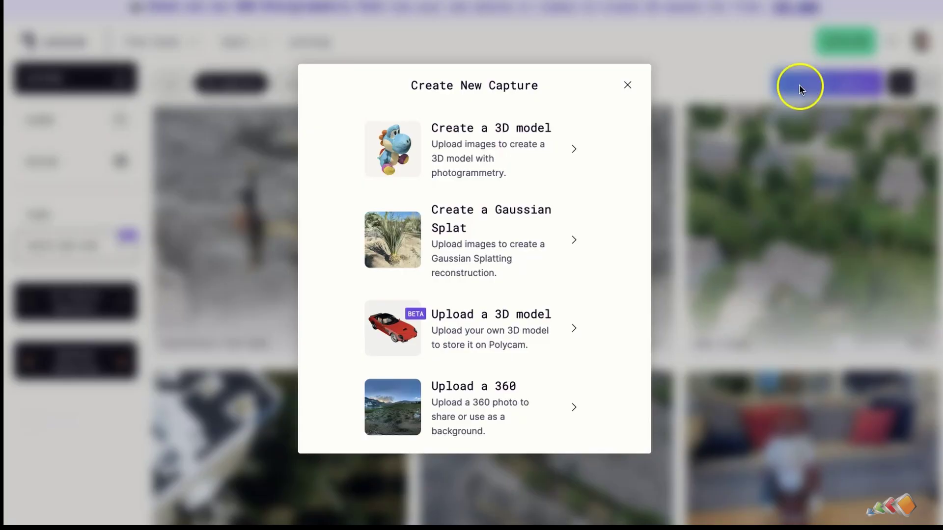
left_click(495, 225)
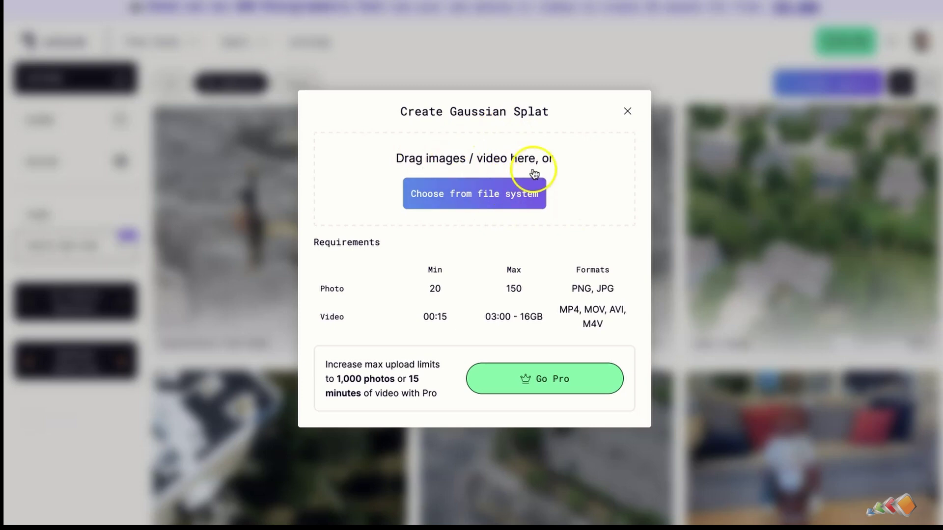
left_click(481, 197)
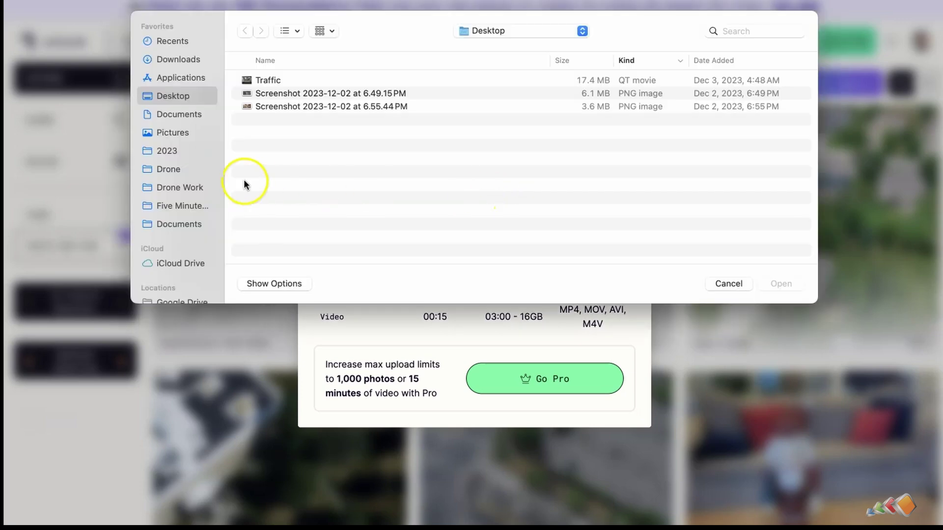
Navigate through Drone Work, Five Minute Friday and Gaussian Splatting to the Data folder
left_click(192, 190)
left_click(187, 211)
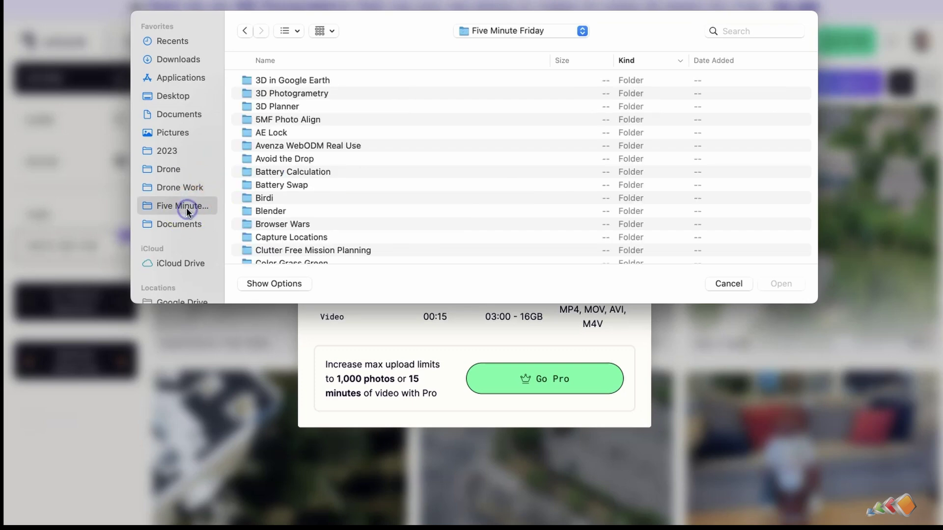
scroll(312, 212, "down", 10)
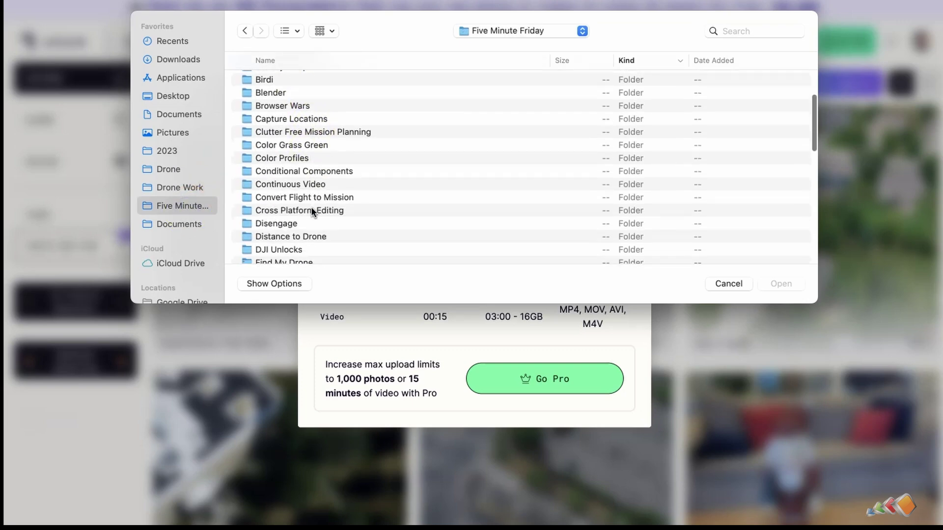
scroll(311, 213, "down", 3)
scroll(311, 213, "down", 4)
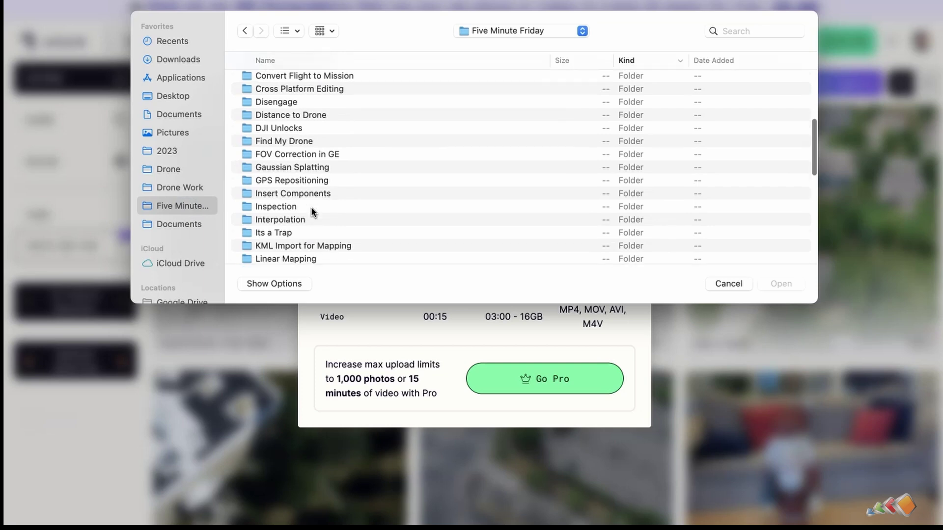
double_click(303, 167)
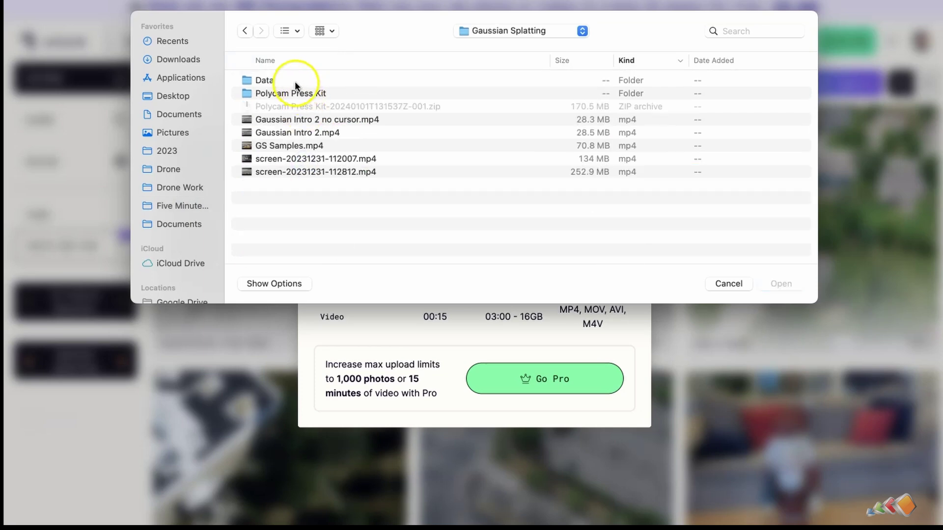
double_click(271, 83)
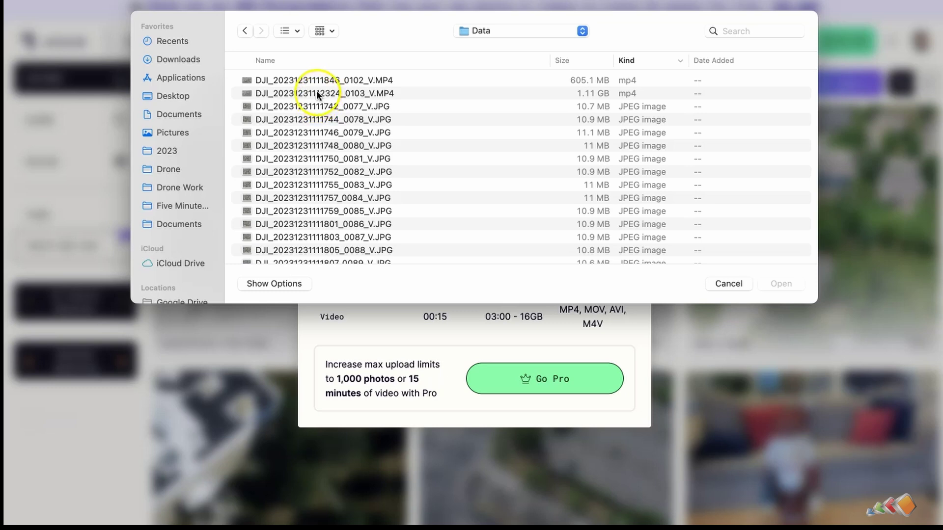
Select every DJI drone file in Data and submit them, hitting the 150-image limit warning
left_click(316, 93)
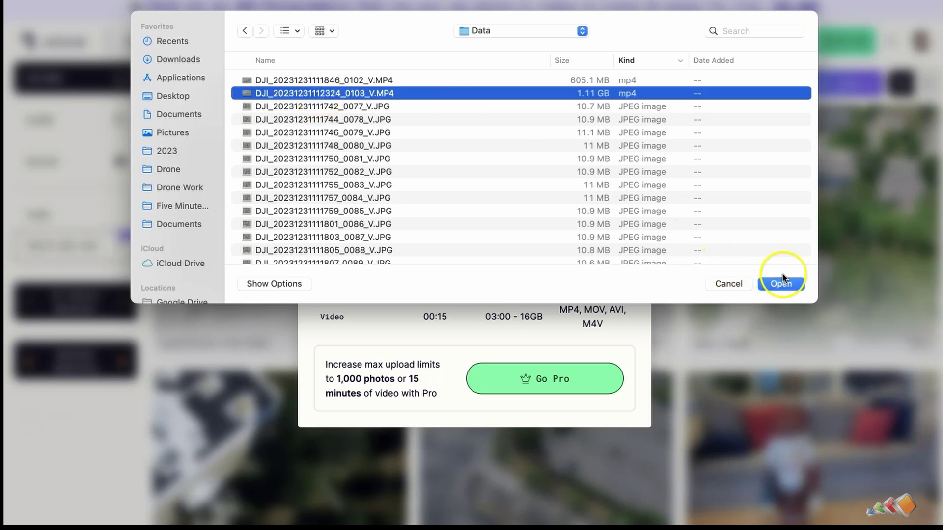
left_click(337, 106)
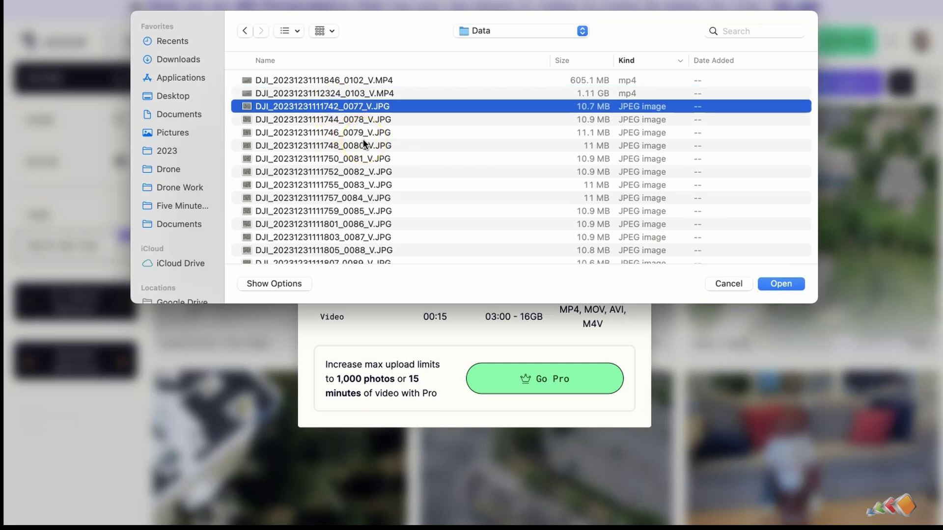
key("super+a")
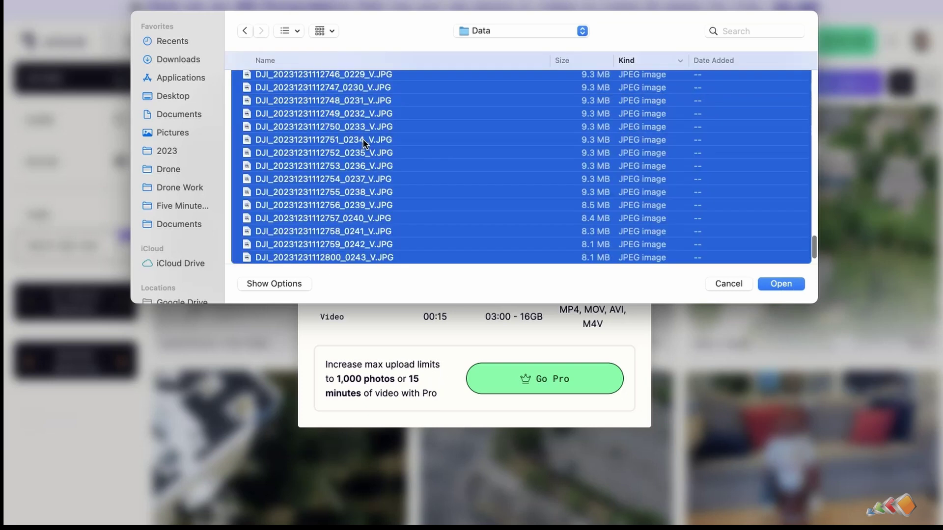
left_click(767, 279)
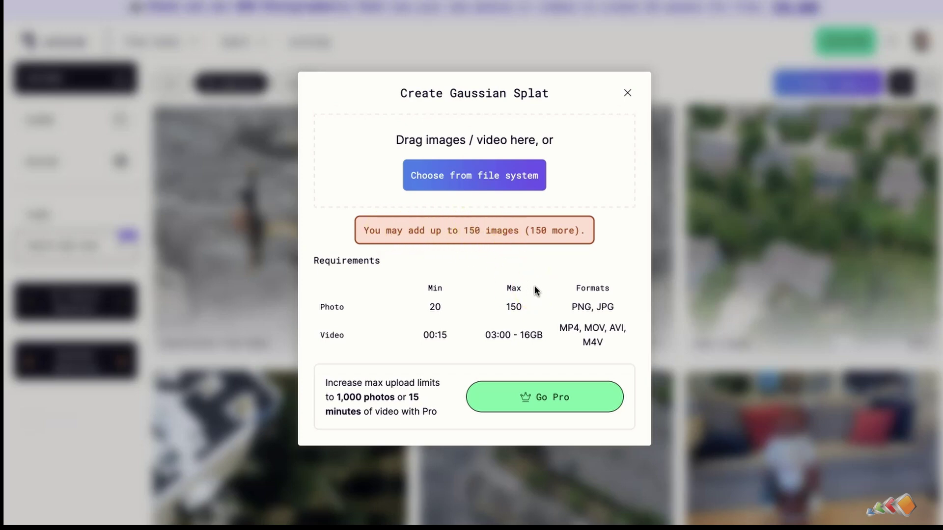
Reopen the file chooser and submit a range of 149 drone photos instead
left_click(495, 194)
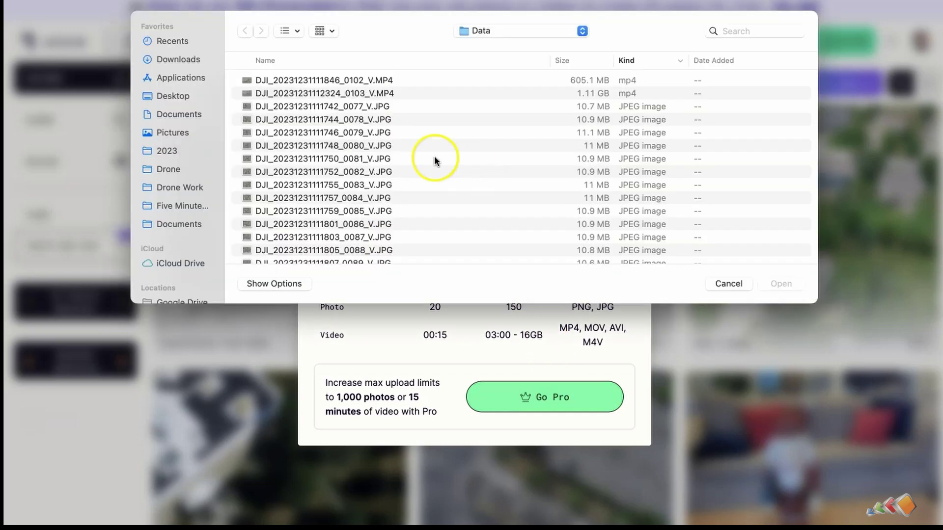
scroll(397, 194, "down", 20)
scroll(397, 193, "down", 15)
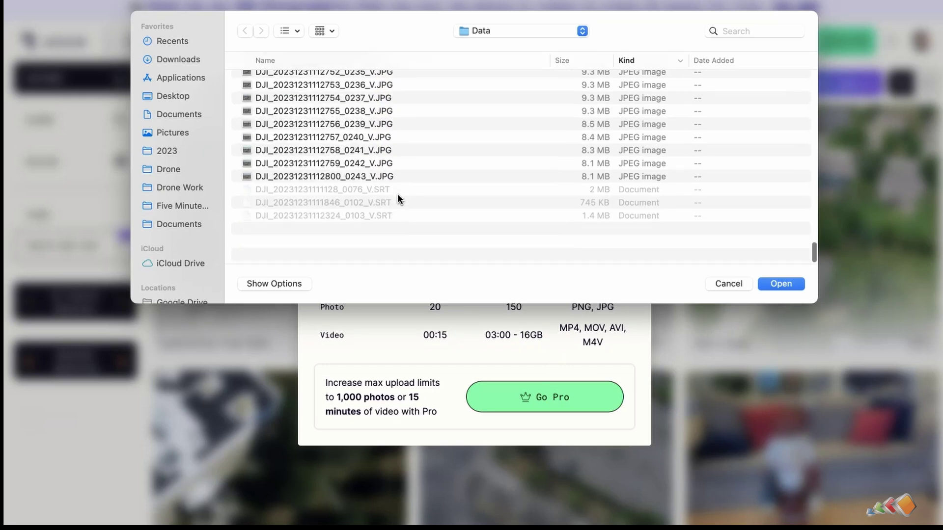
left_click(379, 207, "shift")
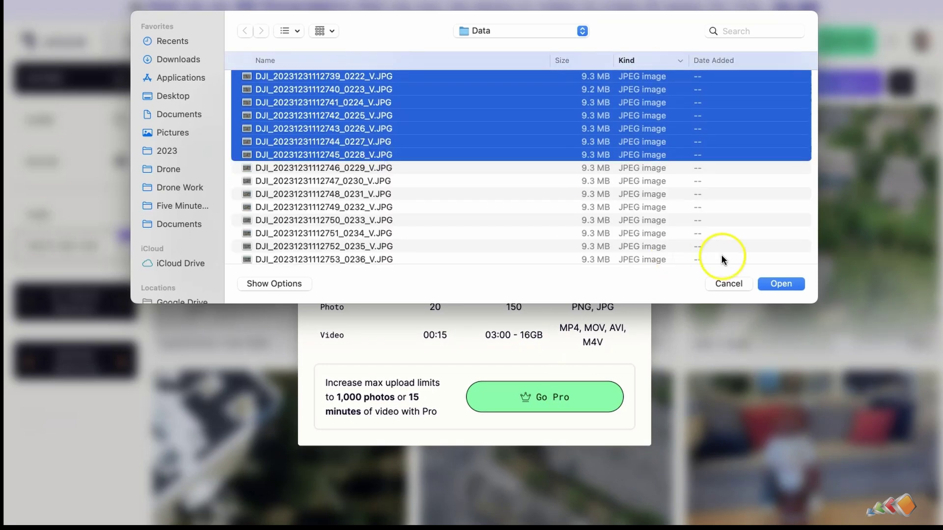
left_click(781, 283)
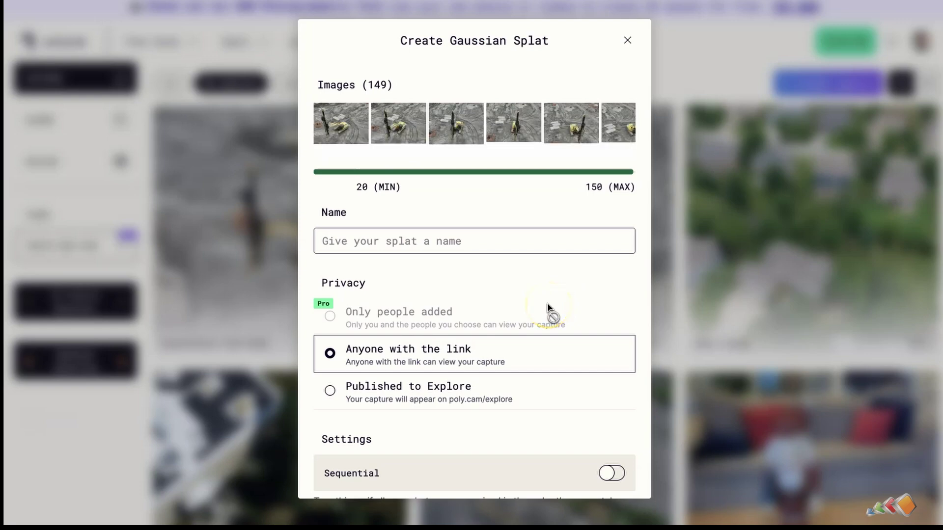
Name the splat '5MF Drill Test', switch on Sequential, and start Upload & Process
left_click(488, 236)
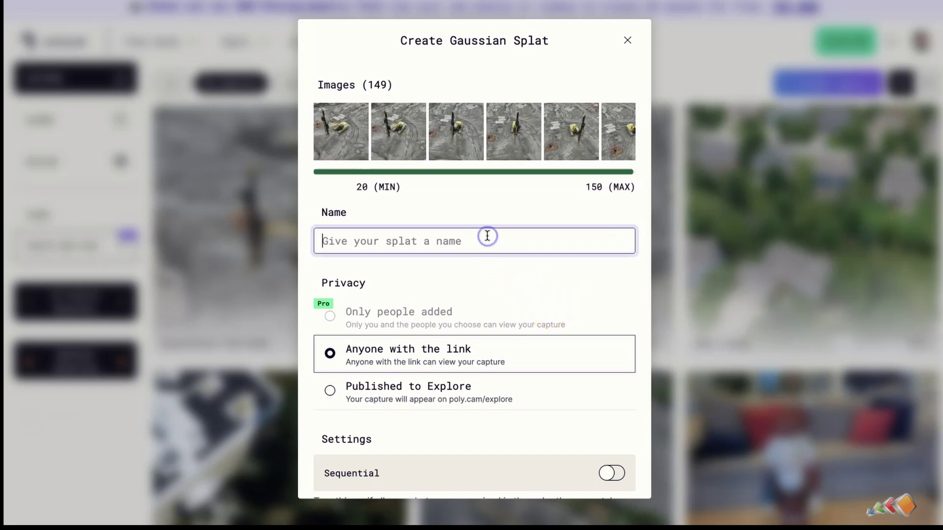
type("5MF")
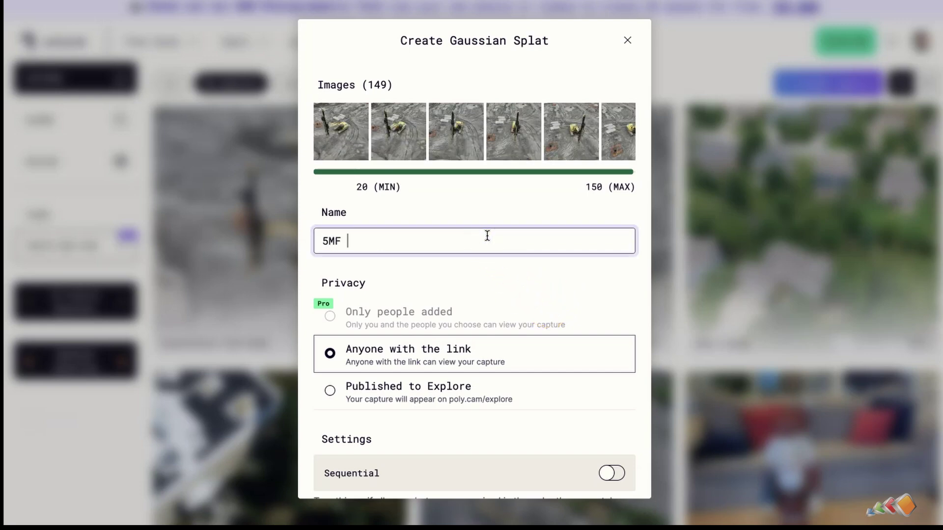
type(" Drill Test")
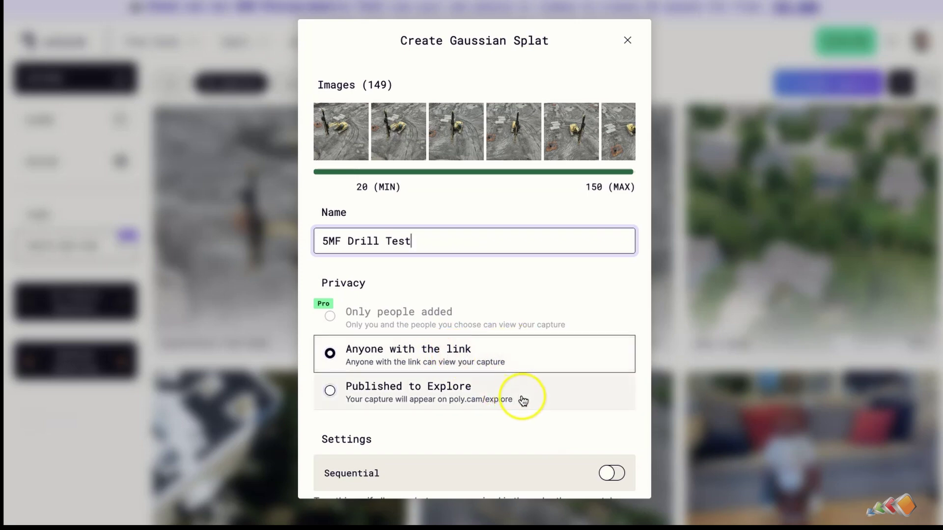
scroll(522, 400, "down", 1)
scroll(522, 399, "down", 1)
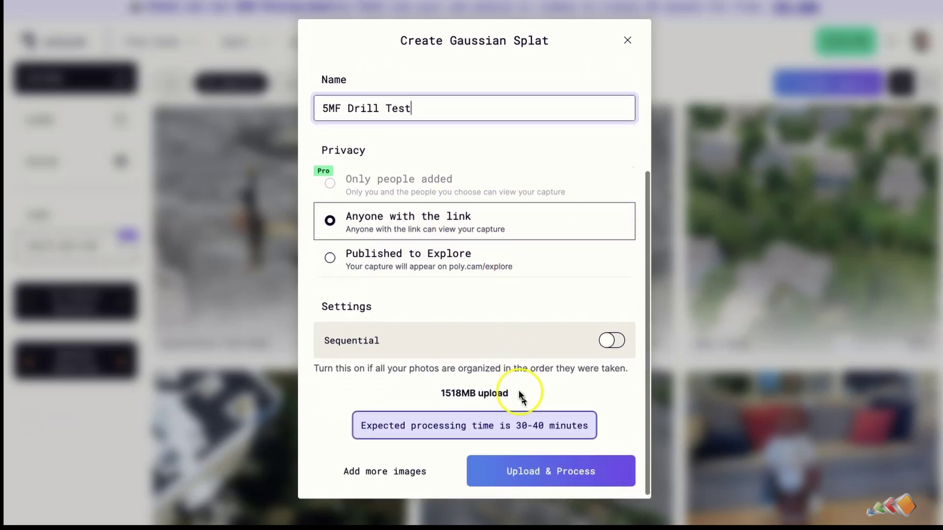
left_click(611, 341)
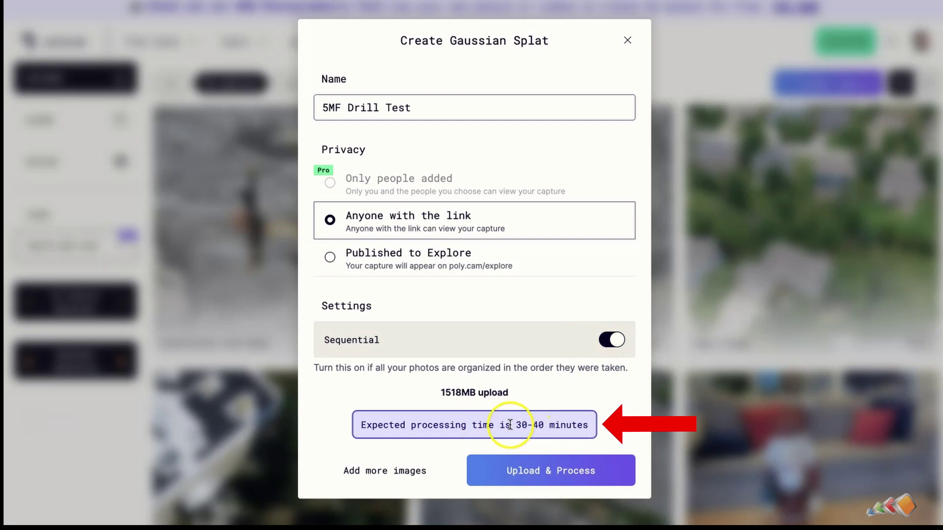
left_click(544, 471)
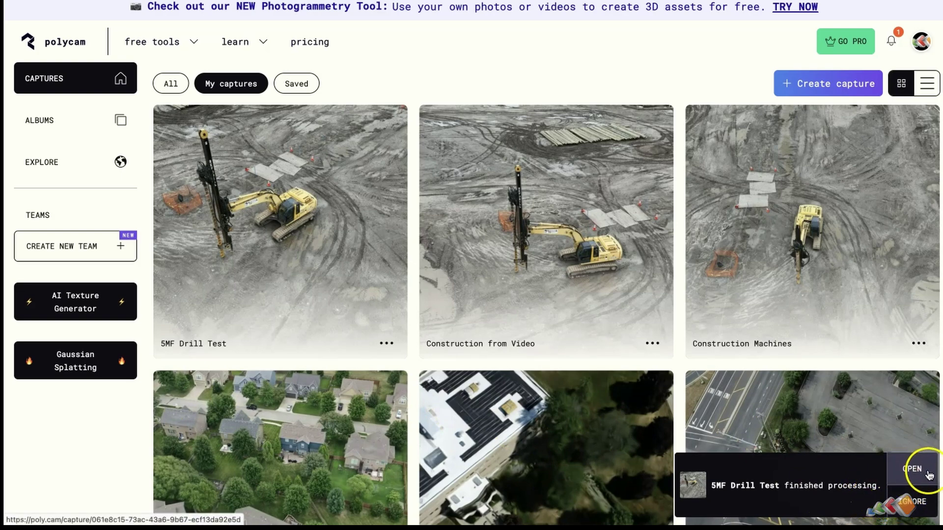
Open the finished 5MF Drill Test capture from My captures
left_click(289, 200)
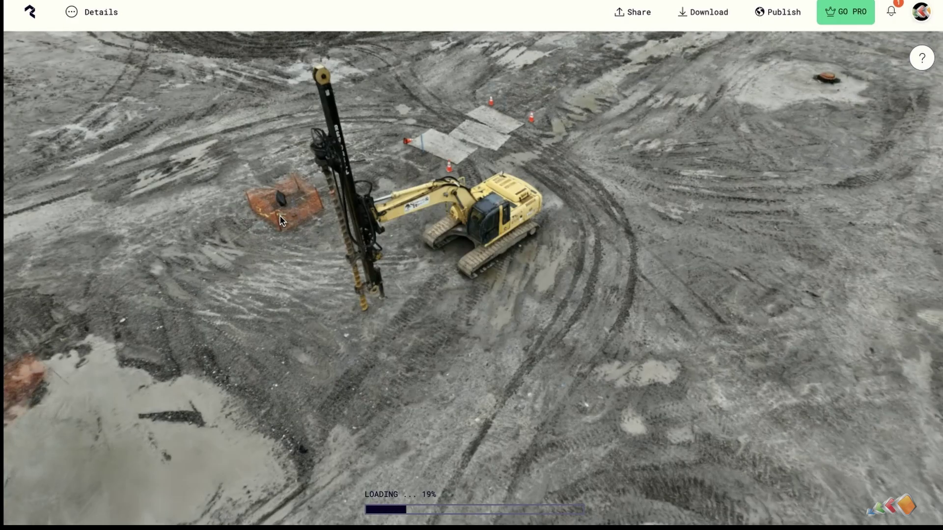
Orbit around the auger drilling rig and excavators as the 5MF Drill Test splat loads
left_click_drag(281, 220, 440, 181)
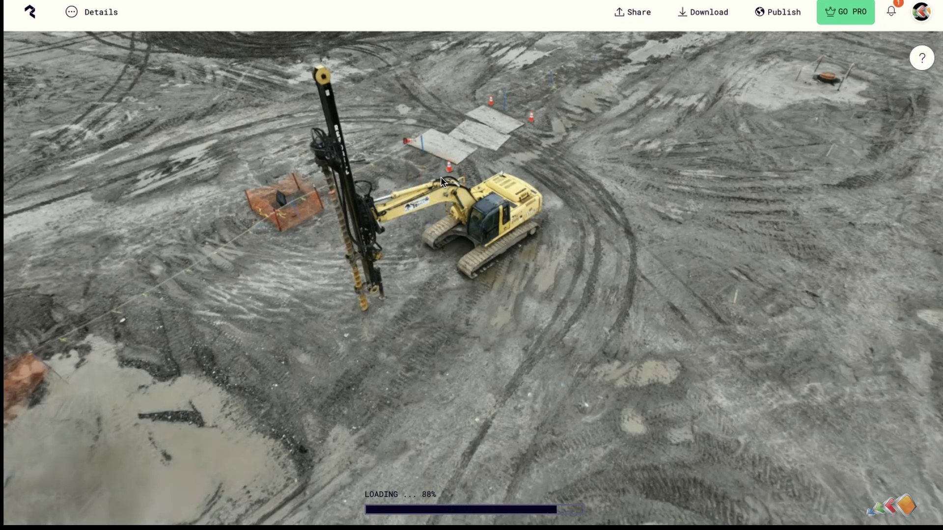
left_click(434, 283)
left_click_drag(384, 275, 392, 274)
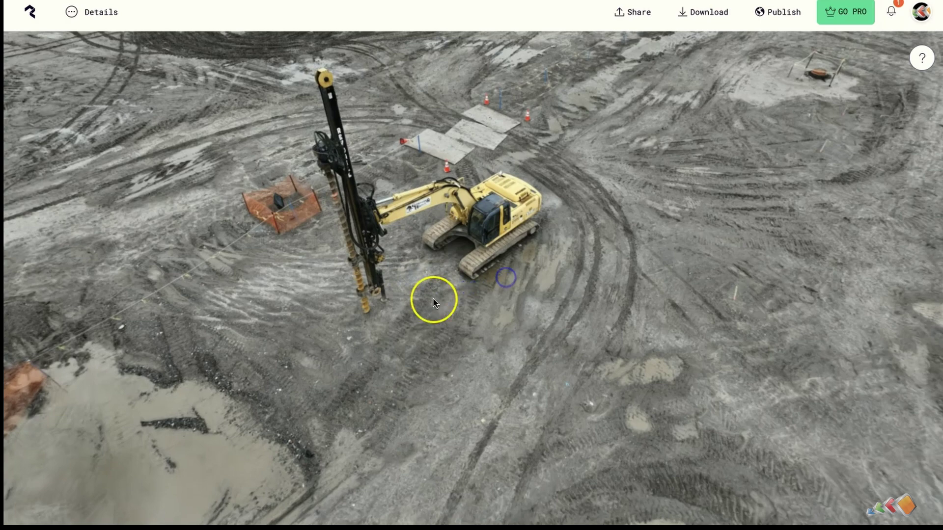
left_click_drag(442, 289, 348, 371)
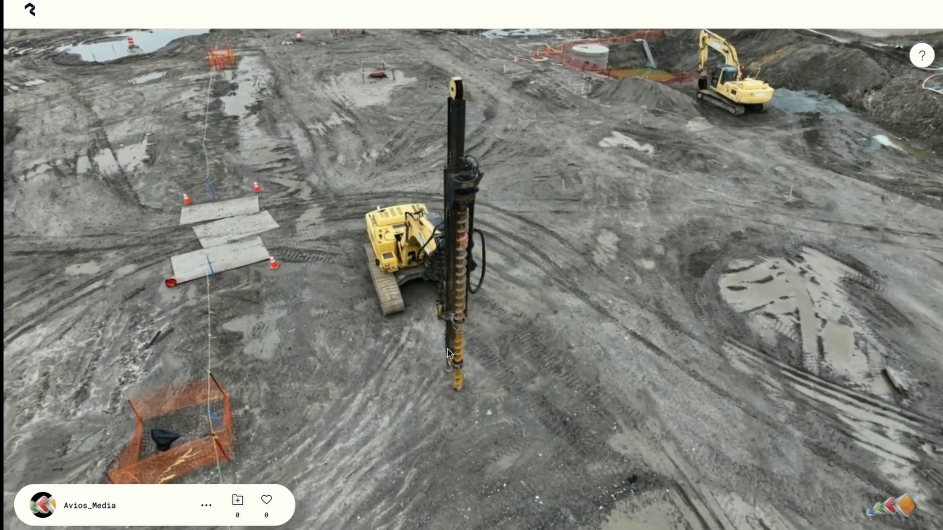
Fly in close to the drill rig, orbit and tilt over the site, then pull back
left_click_drag(375, 326, 488, 316)
double_click(487, 316)
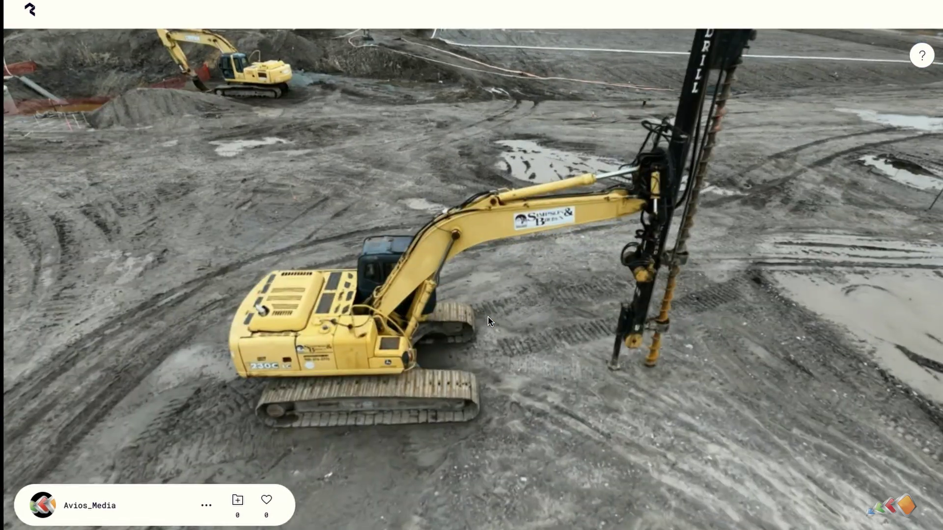
left_click(426, 322)
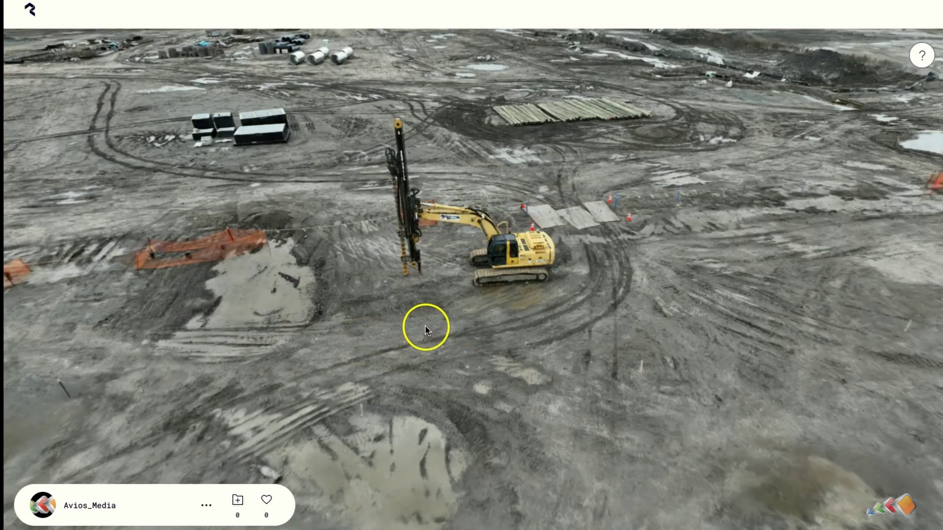
left_click_drag(382, 301, 457, 250)
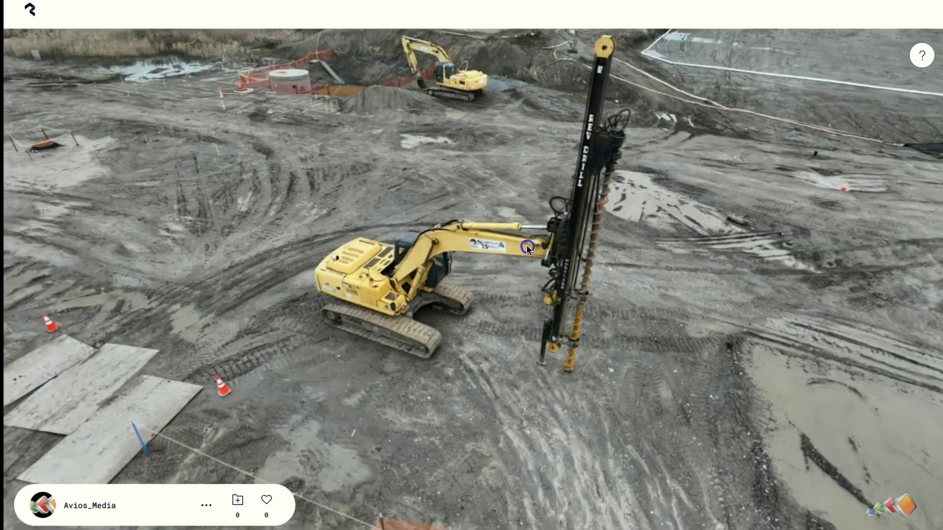
left_click_drag(480, 243, 529, 246)
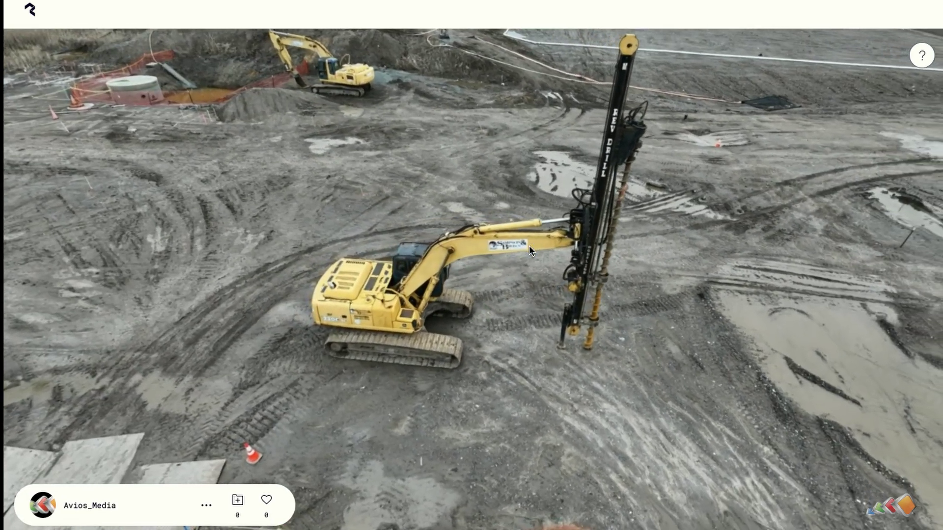